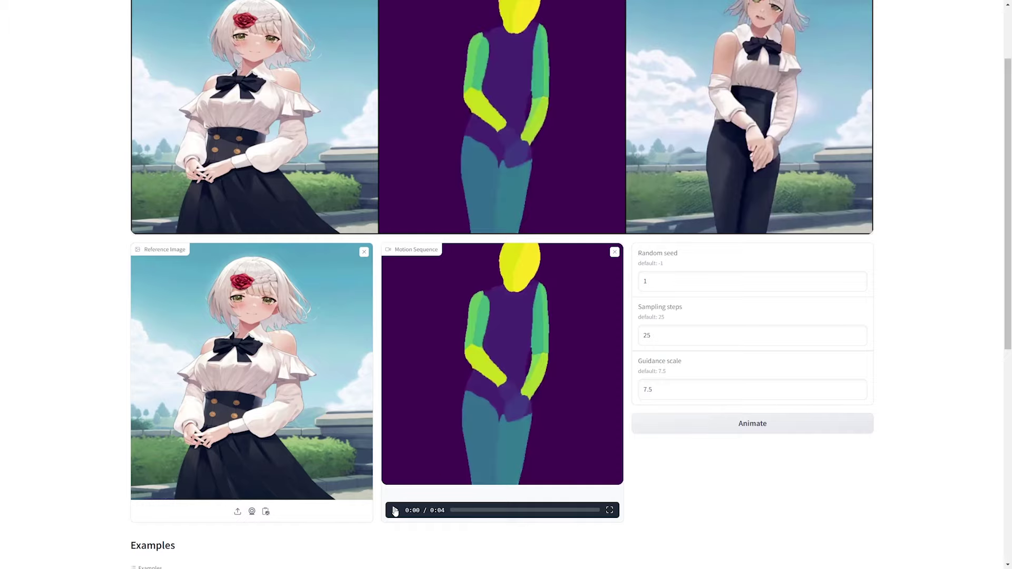
Play the loaded DensePose motion sequence video in the demo.
{"action": "left_click", "coordinate": [395, 511]}
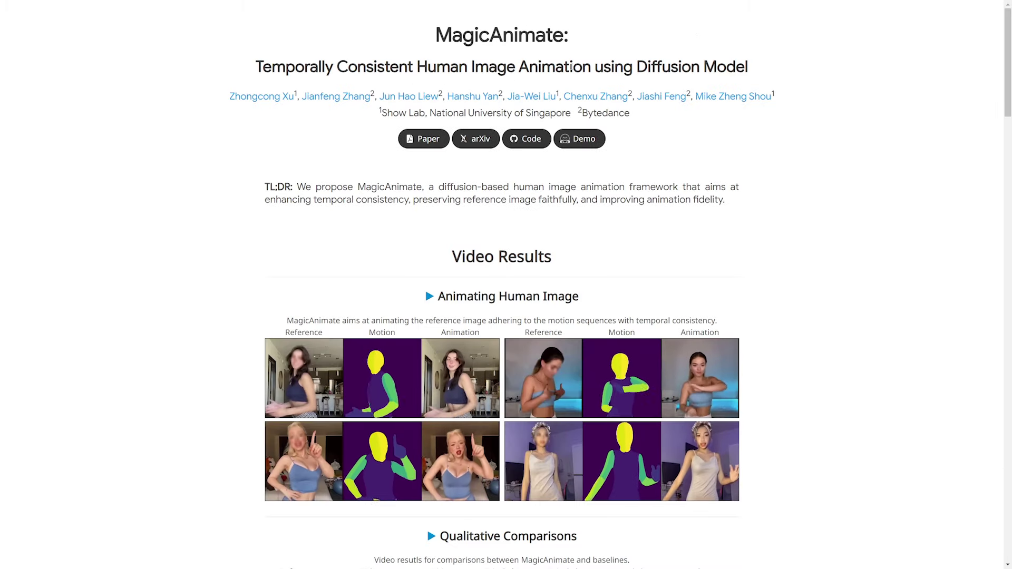
Scroll through the project page's human, unseen-domain, text-to-image and multi-person video results.
{"action": "scroll", "coordinate": [274, 240], "scroll_direction": "down", "scroll_amount": 2}
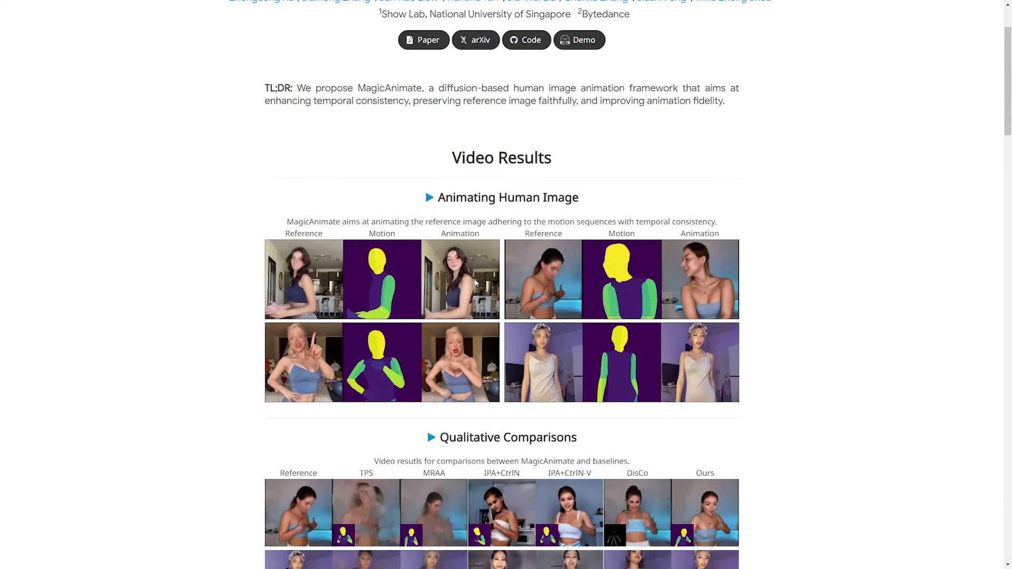
{"action": "scroll", "coordinate": [439, 292], "scroll_direction": "down", "scroll_amount": 15}
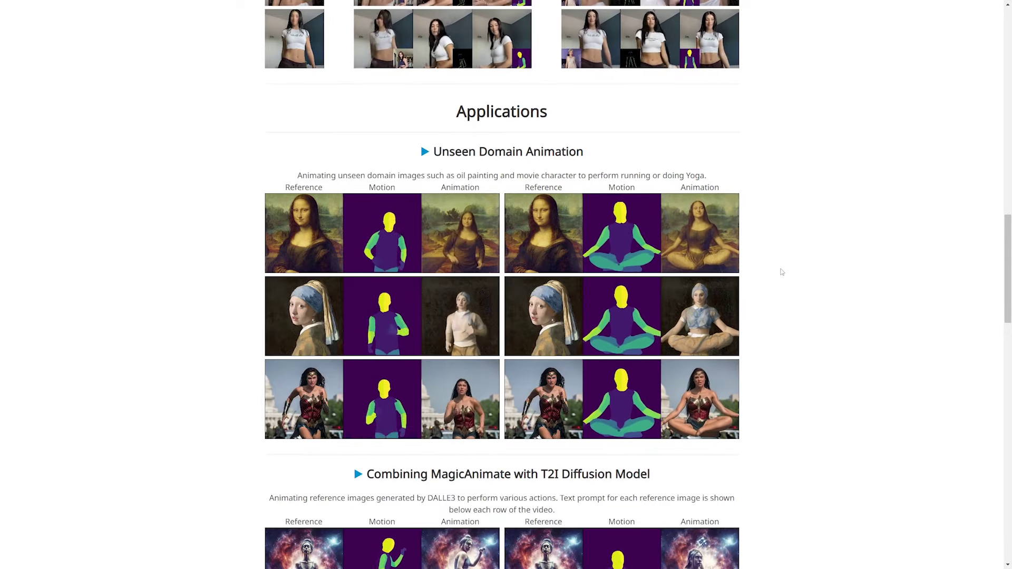
{"action": "scroll", "coordinate": [909, 193], "scroll_direction": "down", "scroll_amount": 6}
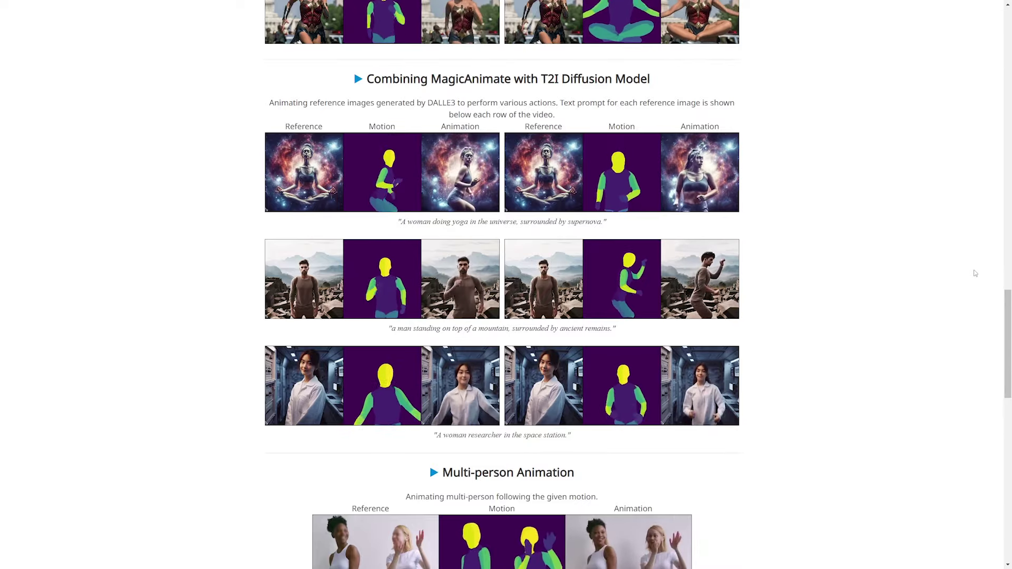
{"action": "scroll", "coordinate": [973, 274], "scroll_direction": "down", "scroll_amount": 6}
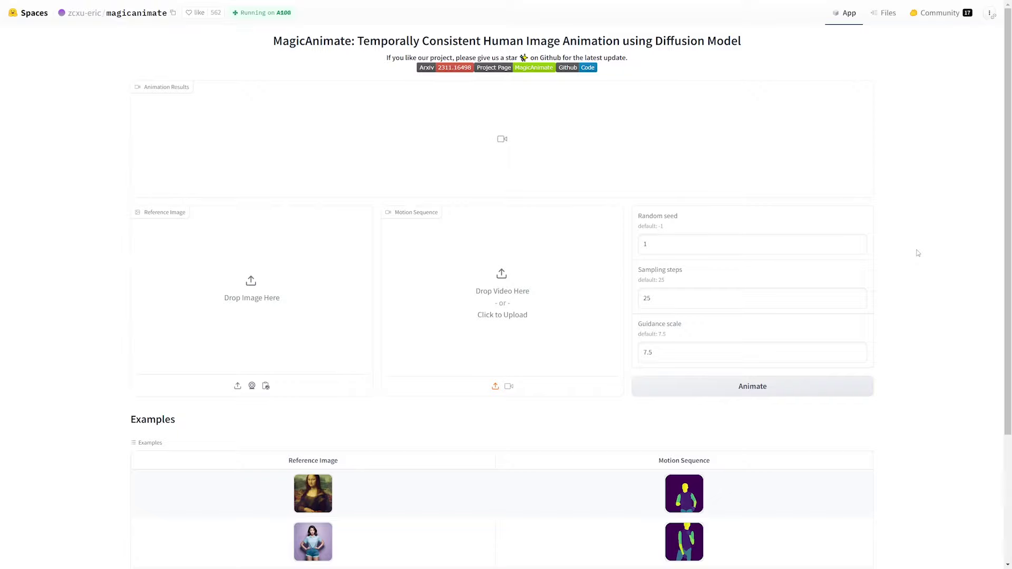
Load the second example's woman and motion, then clear the reference image to swap in the beach photo.
{"action": "scroll", "coordinate": [336, 252], "scroll_direction": "down", "scroll_amount": 3}
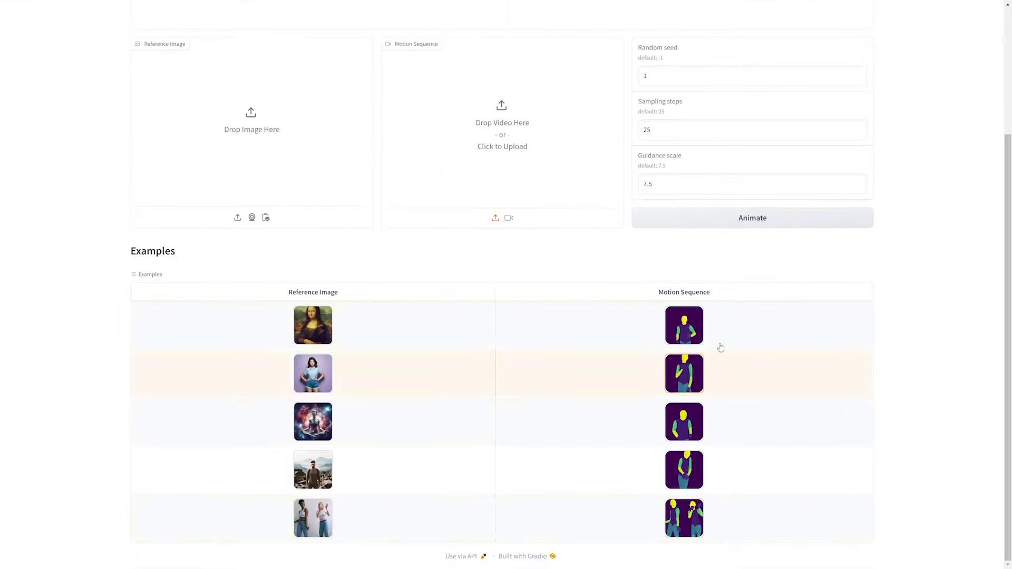
{"action": "left_click", "coordinate": [690, 386]}
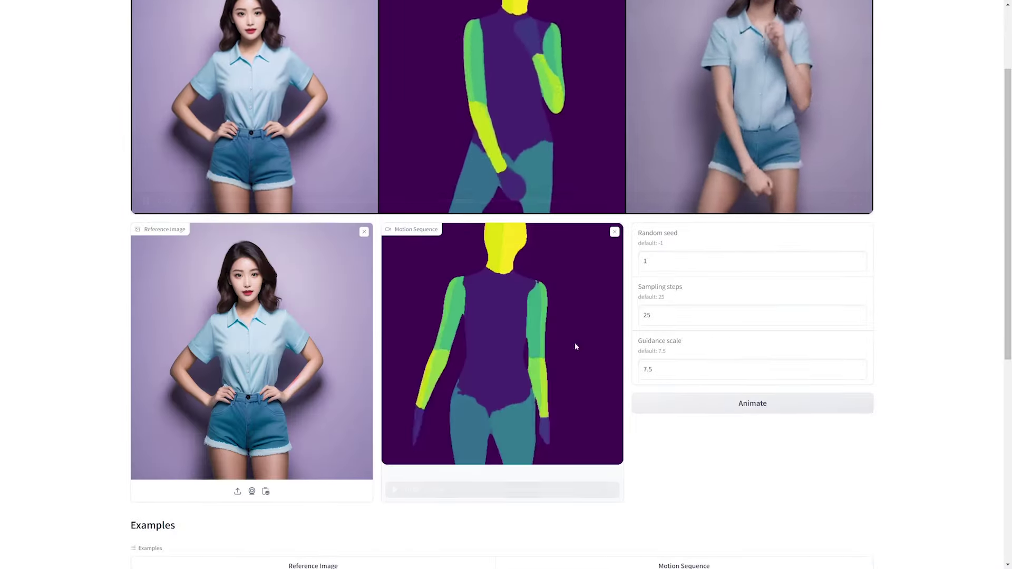
{"action": "scroll", "coordinate": [451, 145], "scroll_direction": "up", "scroll_amount": 3}
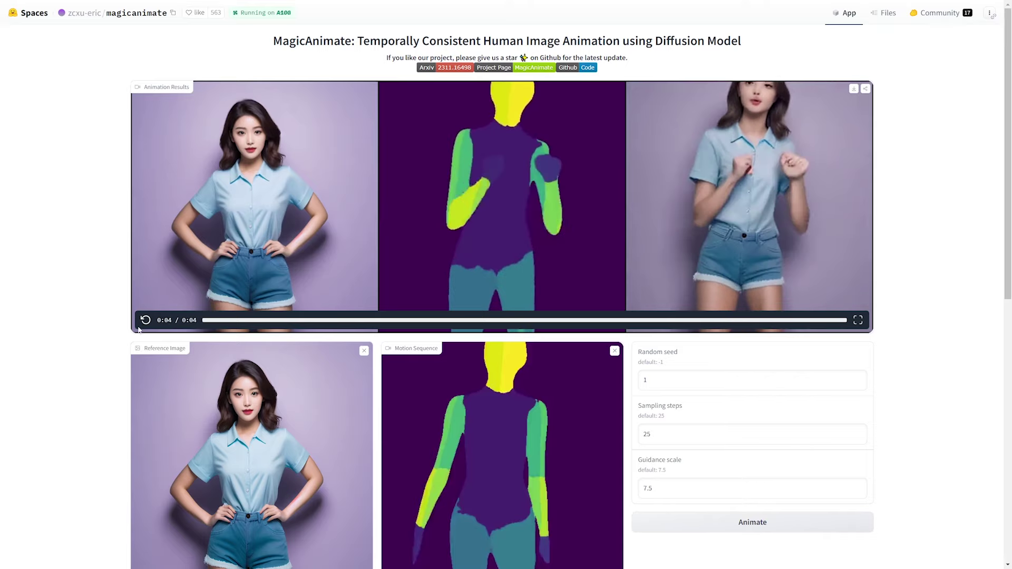
{"action": "scroll", "coordinate": [533, 366], "scroll_direction": "down", "scroll_amount": 2}
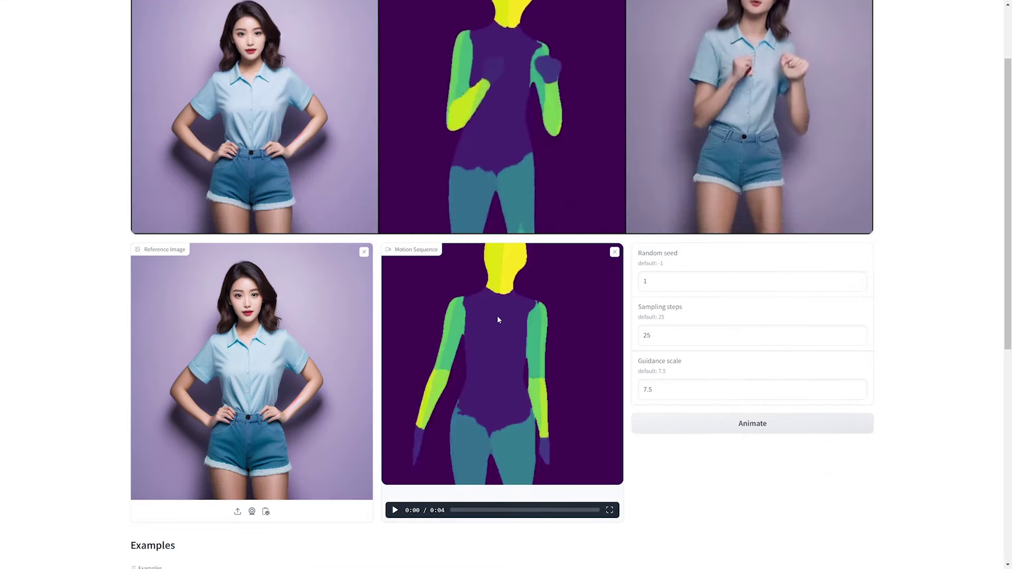
{"action": "left_click", "coordinate": [364, 253]}
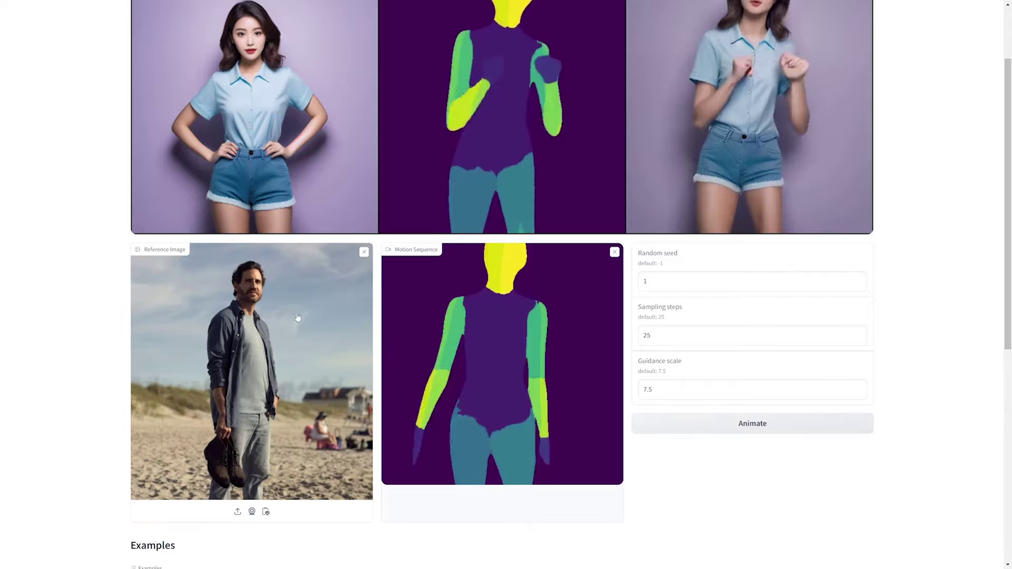
Animate the beach photo with 25 sampling steps and 7.5 guidance scale.
{"action": "scroll", "coordinate": [747, 128], "scroll_direction": "down", "scroll_amount": 3}
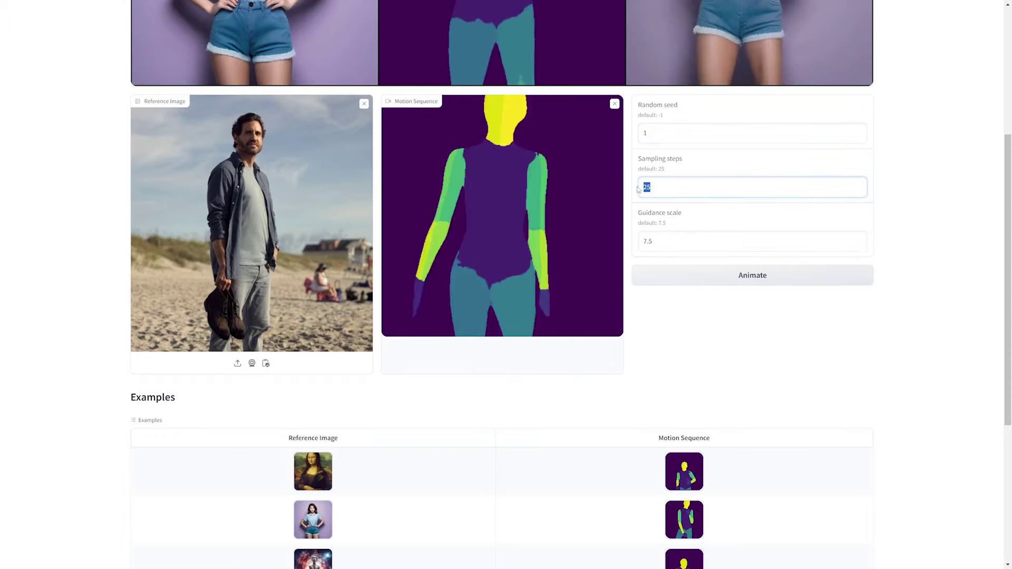
{"action": "double_click", "coordinate": [665, 244]}
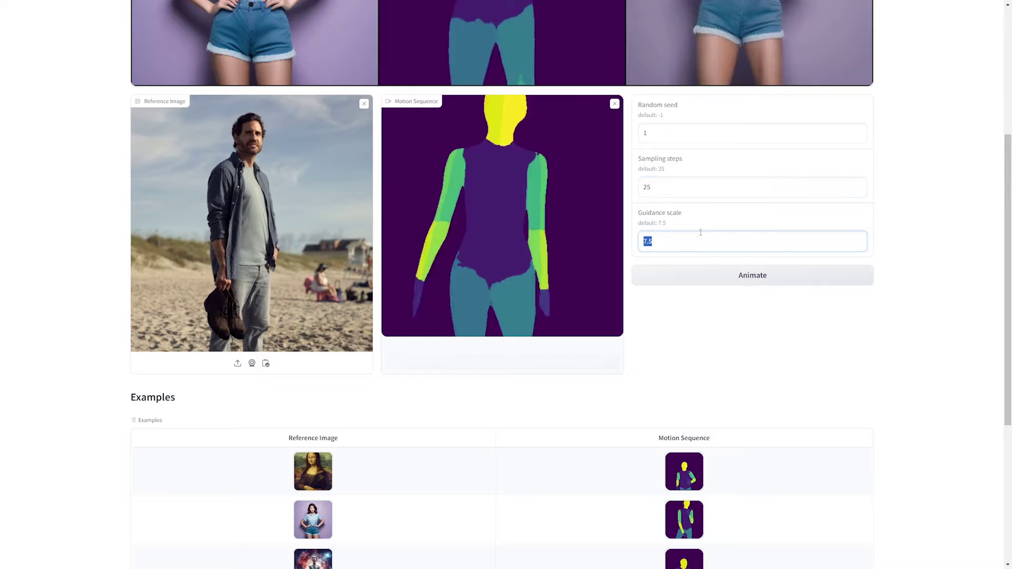
{"action": "scroll", "coordinate": [843, 253], "scroll_direction": "up", "scroll_amount": 3}
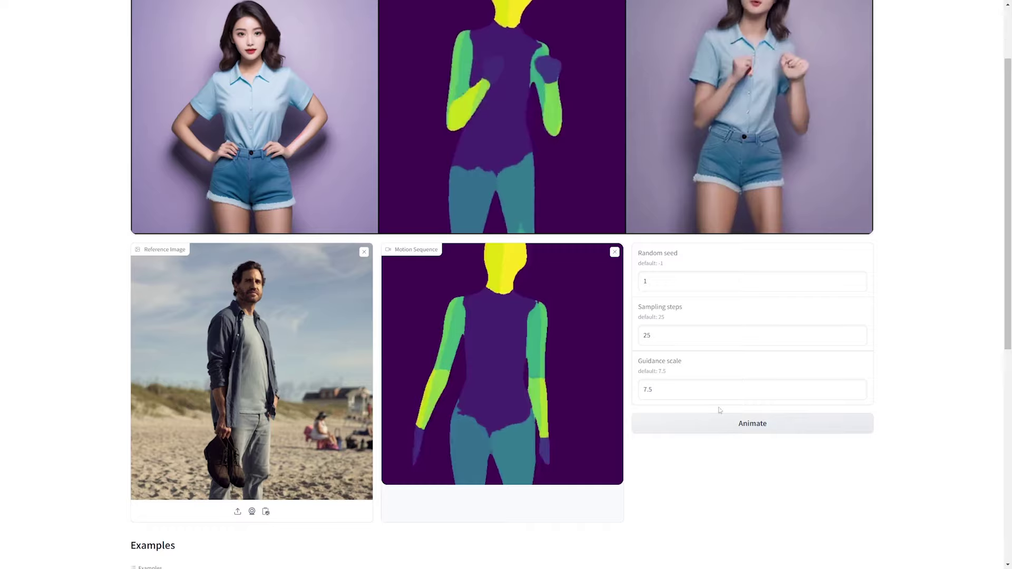
{"action": "left_click", "coordinate": [754, 428]}
{"action": "scroll", "coordinate": [836, 418], "scroll_direction": "up", "scroll_amount": 3}
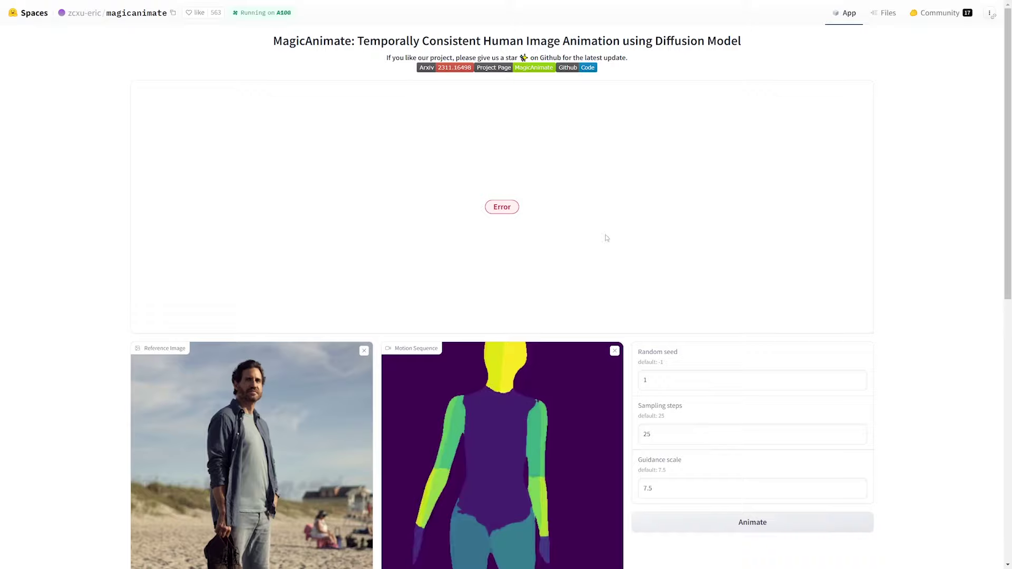
{"action": "scroll", "coordinate": [606, 238], "scroll_direction": "down", "scroll_amount": 3}
Load the fourth example: the man reading against a brick wall with his motion sequence.
{"action": "scroll", "coordinate": [635, 452], "scroll_direction": "down", "scroll_amount": 6}
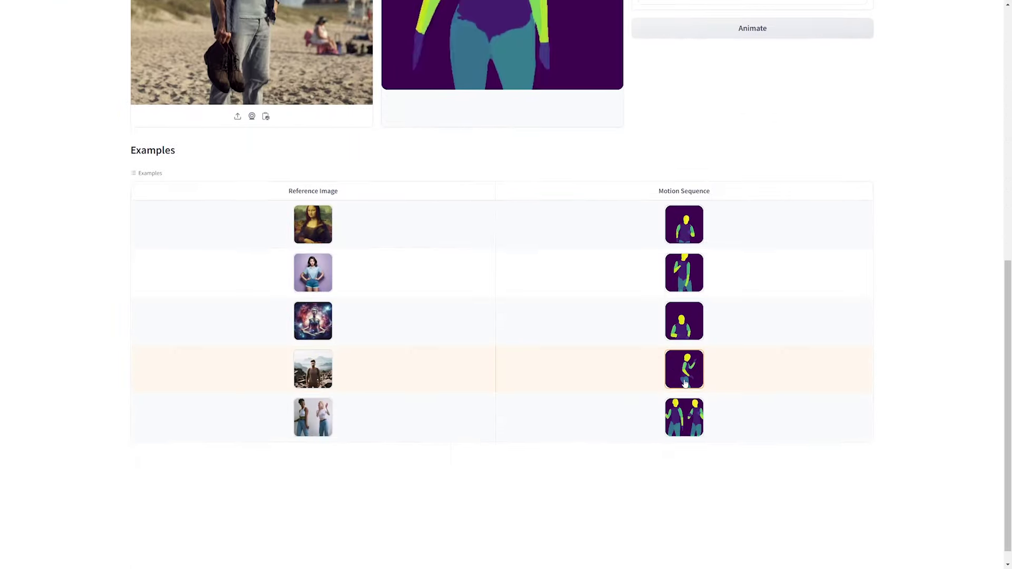
{"action": "left_click", "coordinate": [684, 383]}
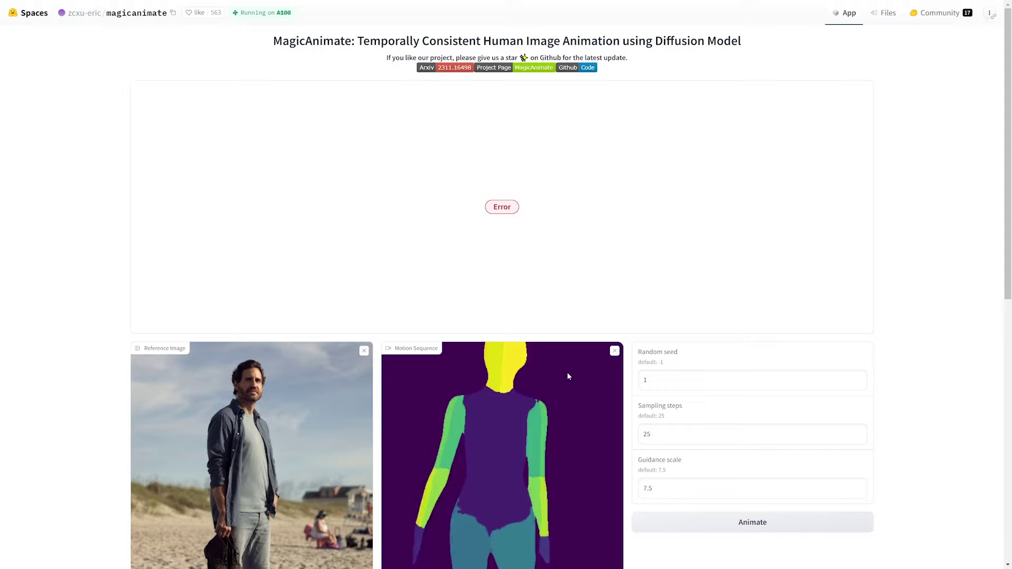
{"action": "scroll", "coordinate": [568, 376], "scroll_direction": "down", "scroll_amount": 2}
{"action": "scroll", "coordinate": [583, 321], "scroll_direction": "up", "scroll_amount": 2}
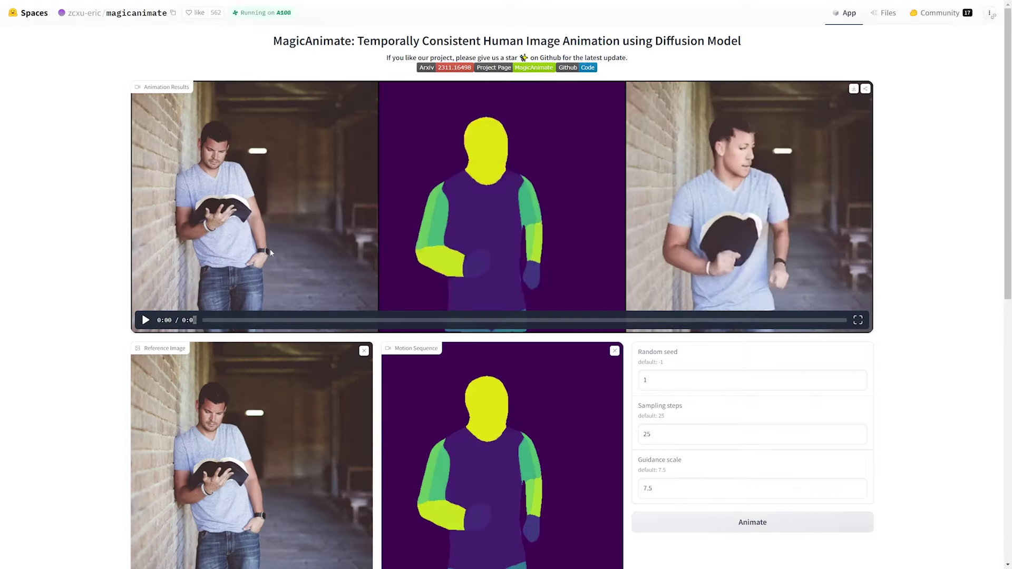
Play the book-reader's motion sequence and bring the Animation Results player fully into view.
{"action": "scroll", "coordinate": [270, 253], "scroll_direction": "down", "scroll_amount": 4}
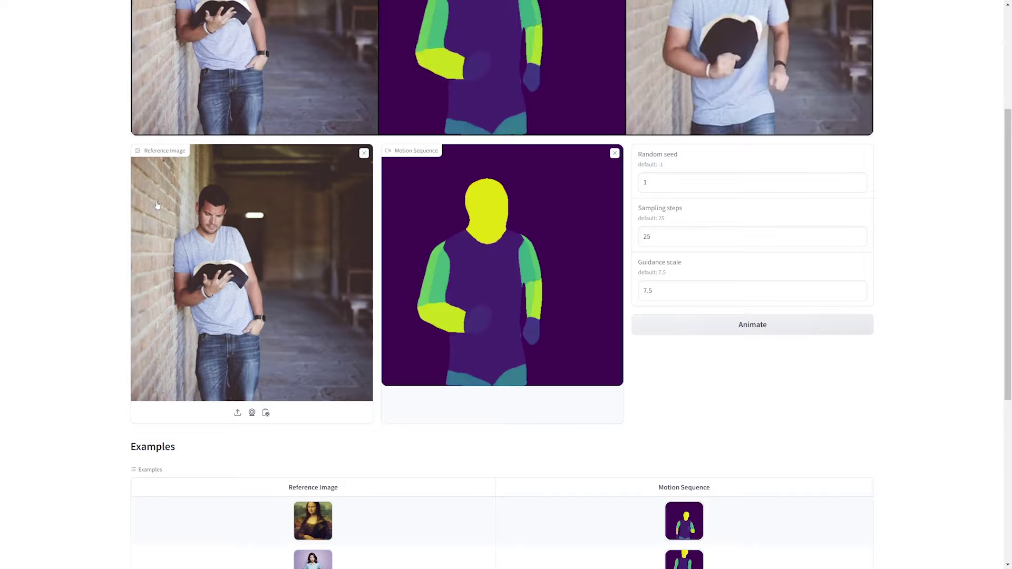
{"action": "scroll", "coordinate": [215, 277], "scroll_direction": "up", "scroll_amount": 3}
{"action": "scroll", "coordinate": [444, 404], "scroll_direction": "down", "scroll_amount": 1}
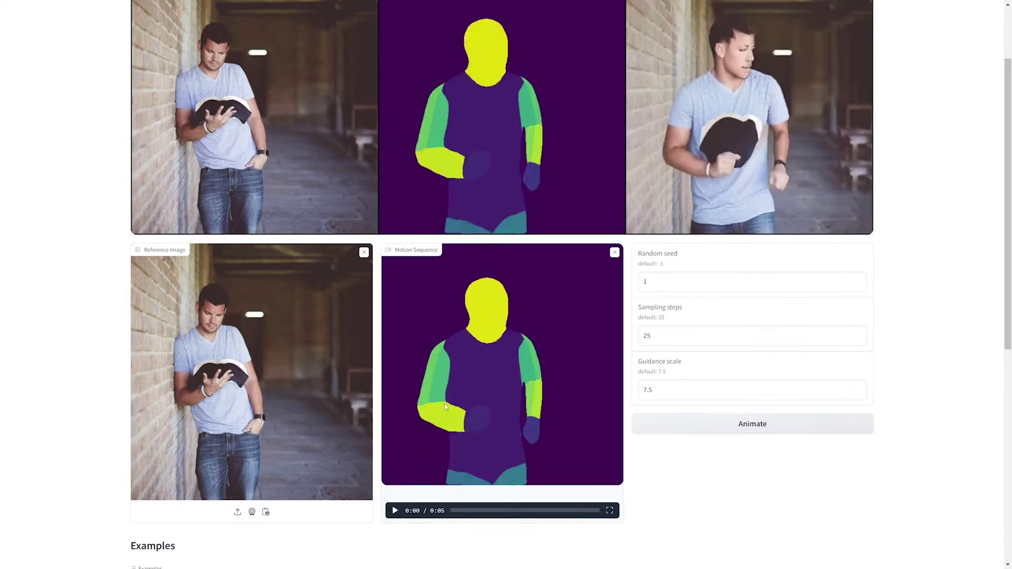
{"action": "left_click", "coordinate": [395, 510]}
{"action": "scroll", "coordinate": [393, 511], "scroll_direction": "up", "scroll_amount": 2}
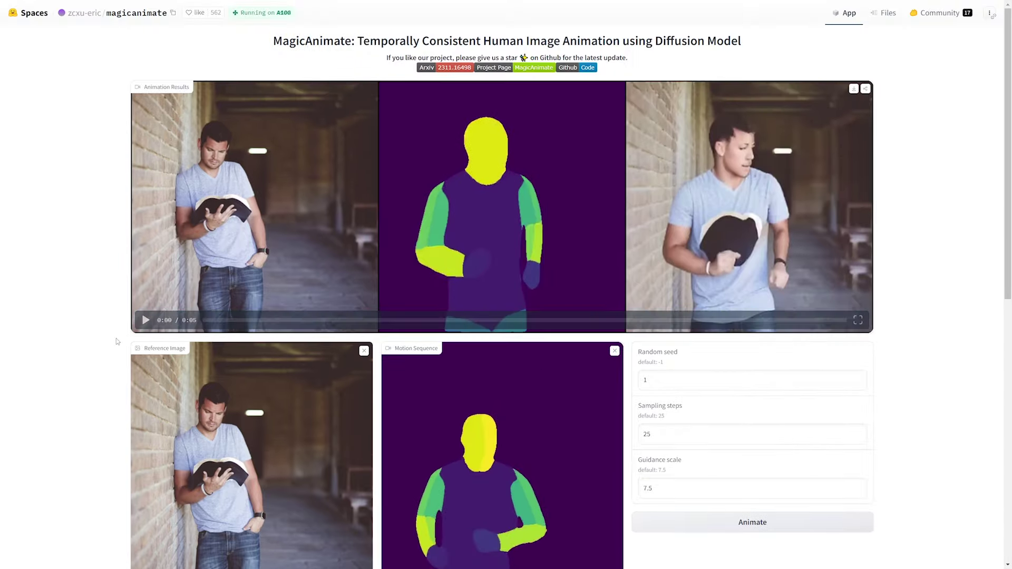
Play the book-reading man's result, jump to 0:03–0:04, then step back to 0:01.
{"action": "left_click", "coordinate": [146, 320]}
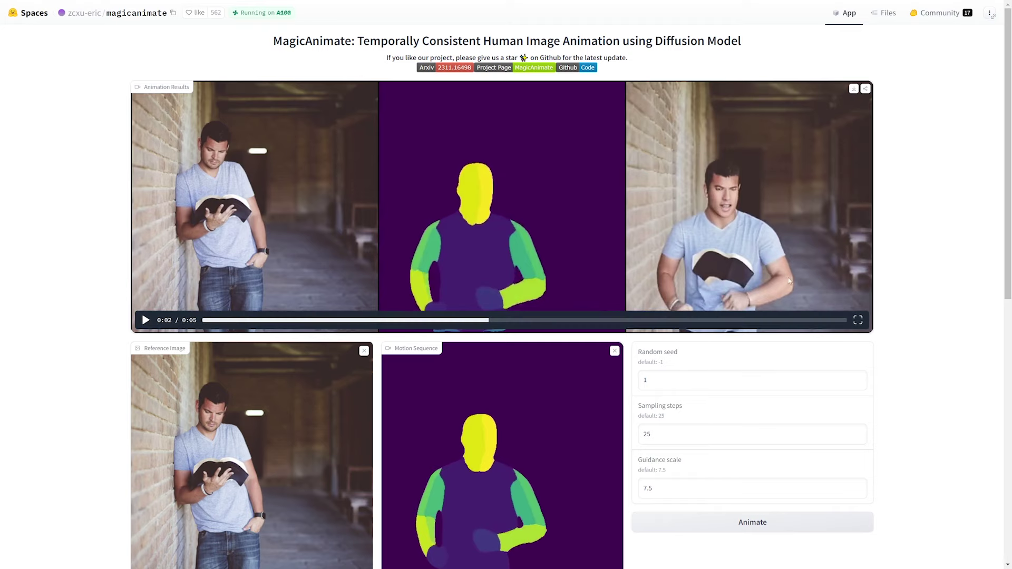
{"action": "left_click", "coordinate": [664, 319]}
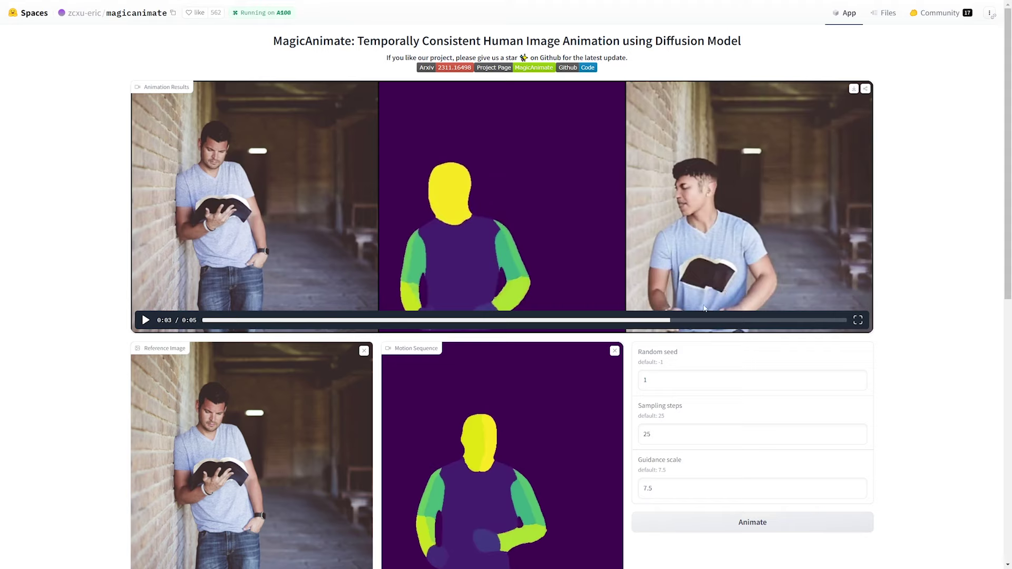
{"action": "left_click", "coordinate": [735, 320]}
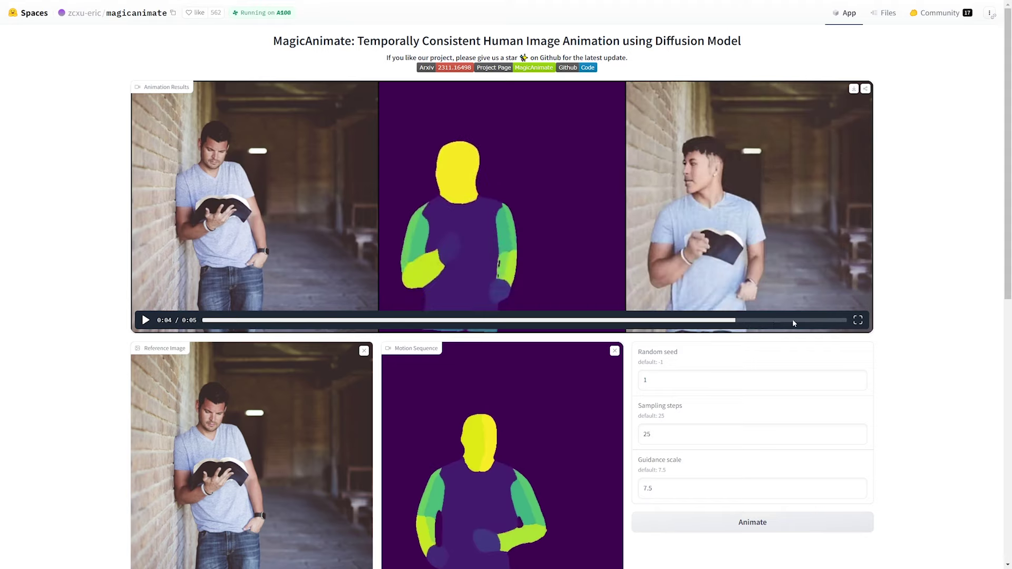
{"action": "left_click", "coordinate": [793, 320]}
{"action": "left_click", "coordinate": [739, 320]}
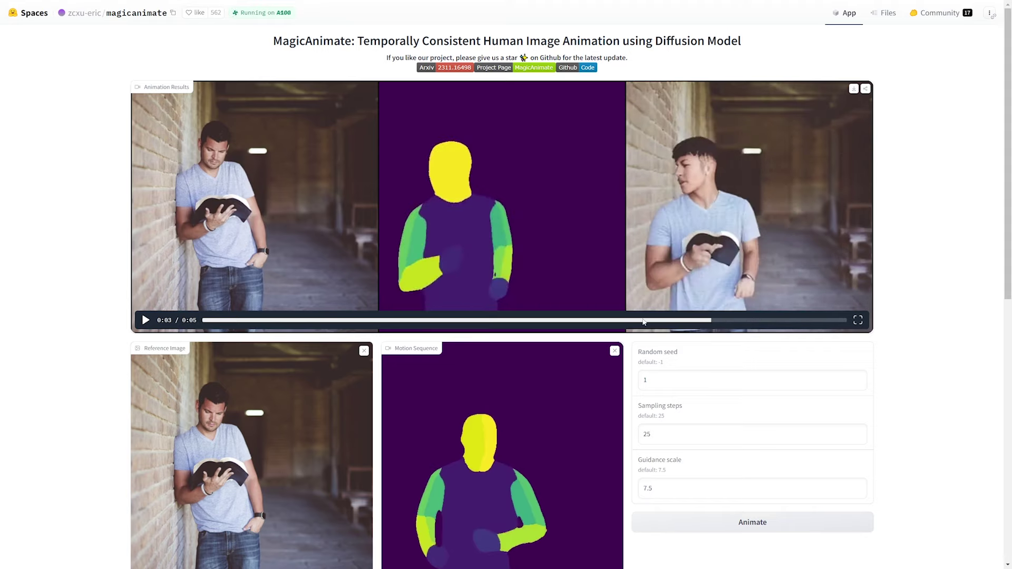
{"action": "left_click", "coordinate": [699, 320]}
{"action": "left_click", "coordinate": [608, 320]}
{"action": "left_click", "coordinate": [574, 320]}
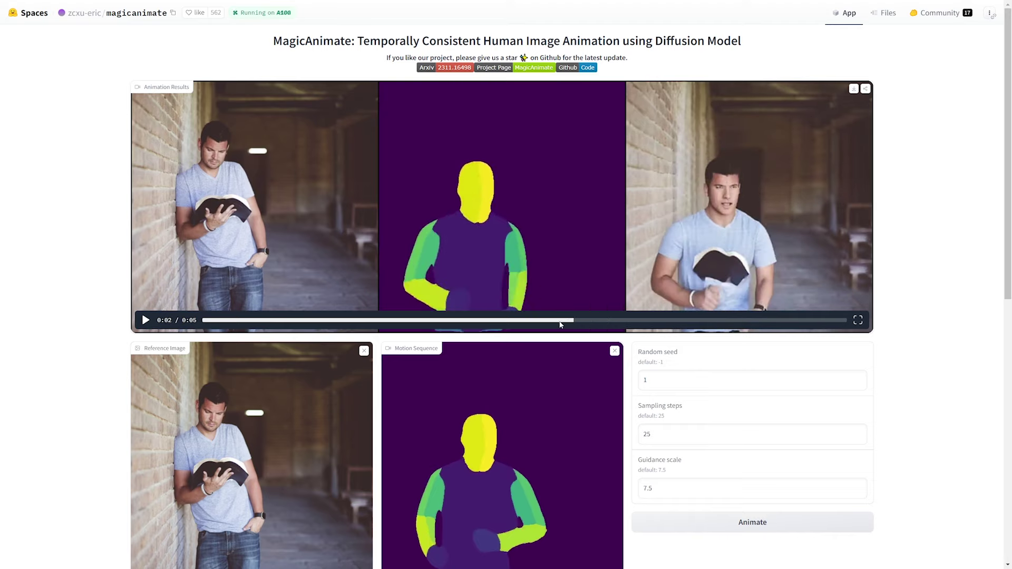
{"action": "left_click", "coordinate": [429, 320]}
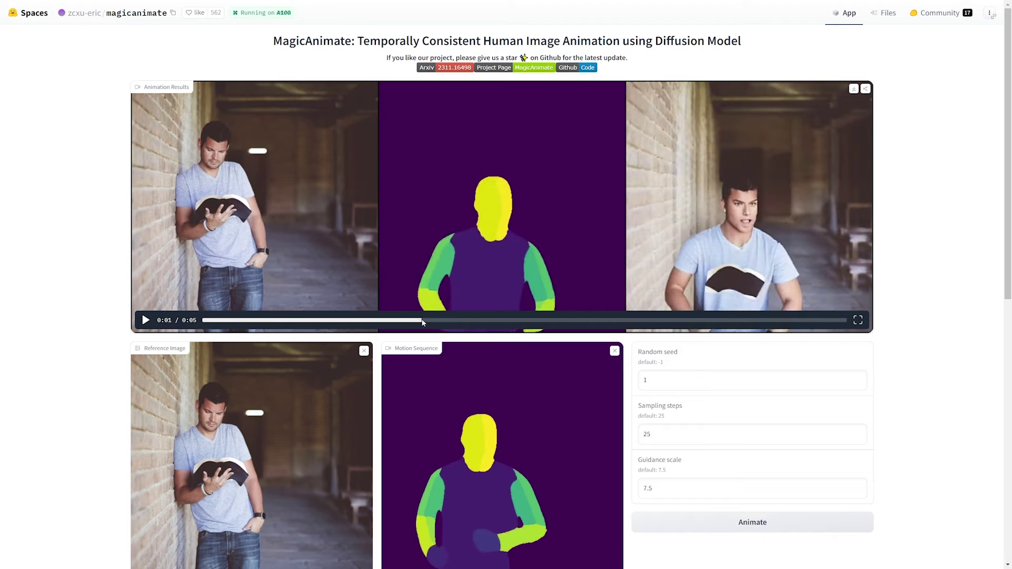
{"action": "left_click", "coordinate": [384, 320]}
{"action": "left_click", "coordinate": [363, 320]}
{"action": "left_click", "coordinate": [384, 320]}
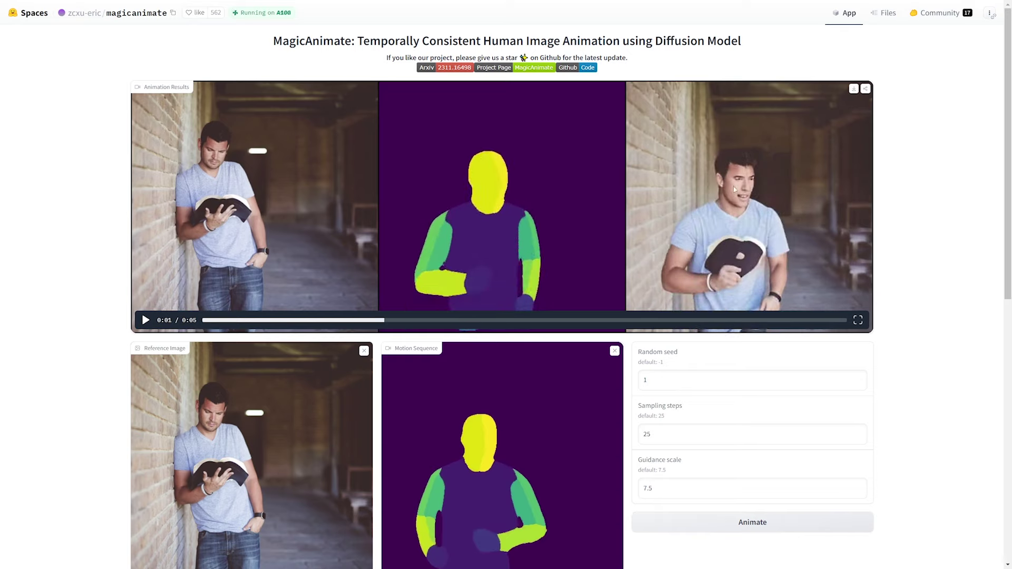
Seek the result forward to 0:04, back to 0:02, ahead to 0:04, then back to 0:03.
{"action": "left_click", "coordinate": [606, 320]}
{"action": "left_click", "coordinate": [690, 320]}
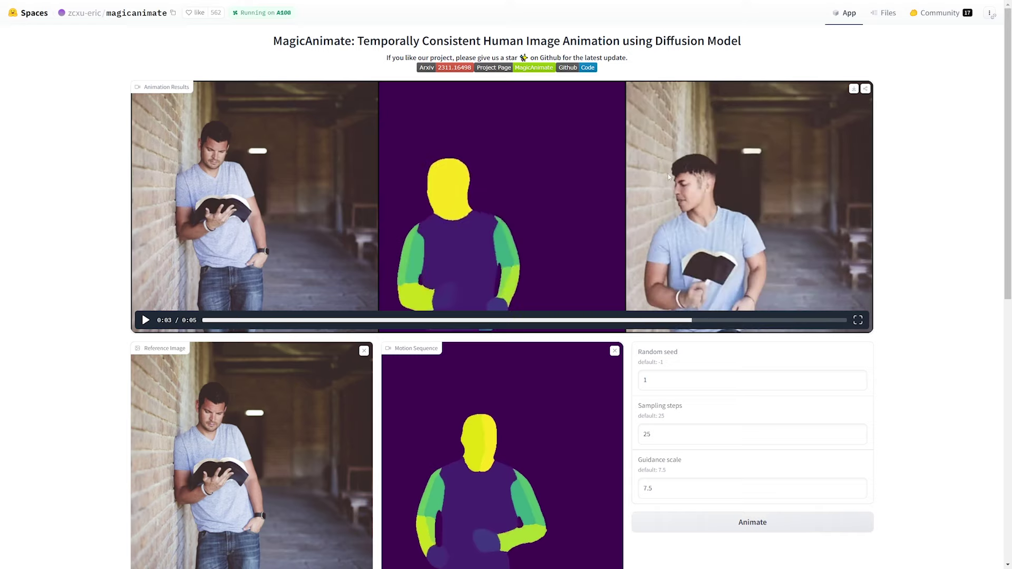
{"action": "left_click", "coordinate": [723, 320]}
{"action": "left_click", "coordinate": [744, 320]}
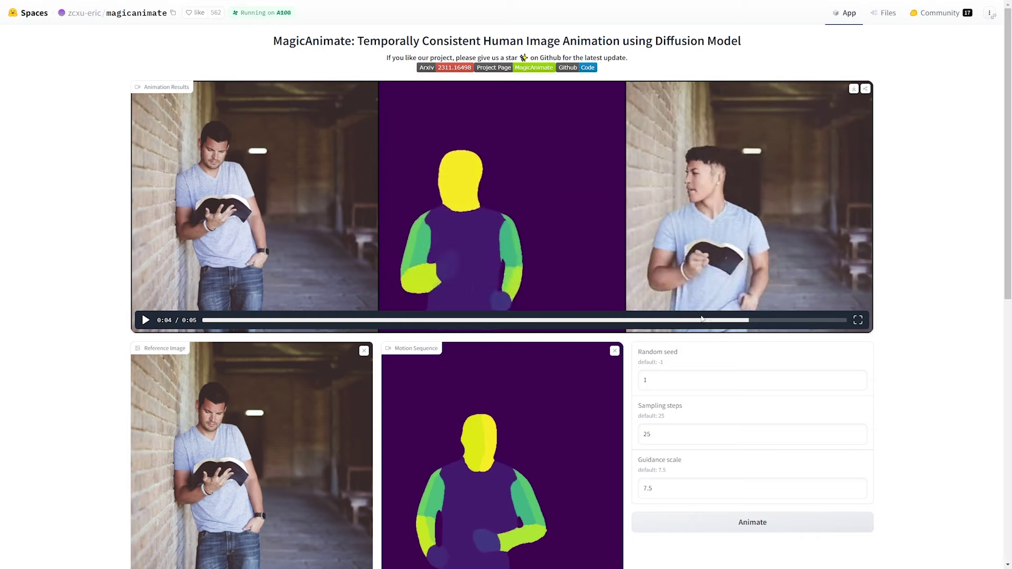
{"action": "left_click", "coordinate": [589, 320]}
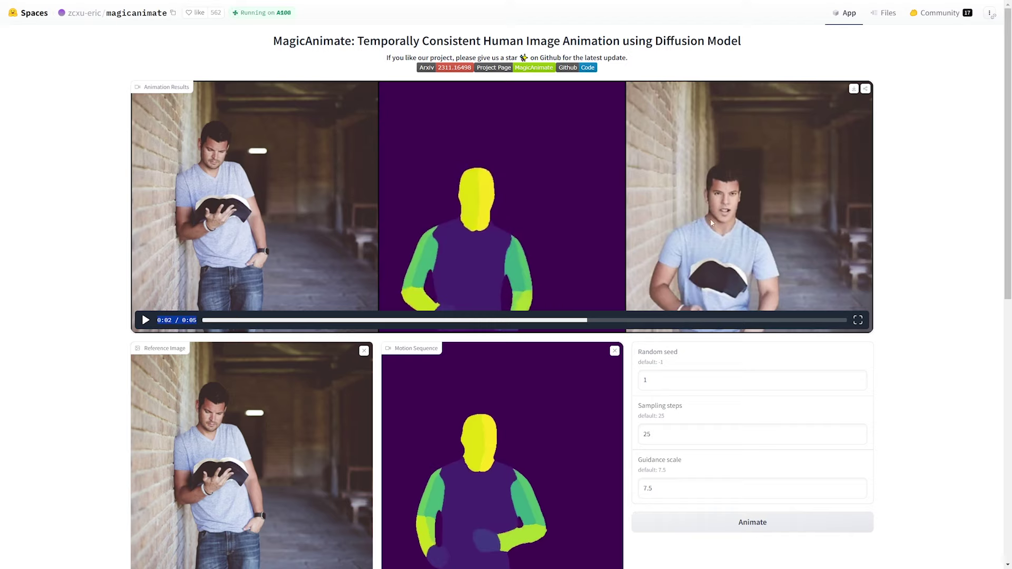
{"action": "left_click", "coordinate": [726, 320]}
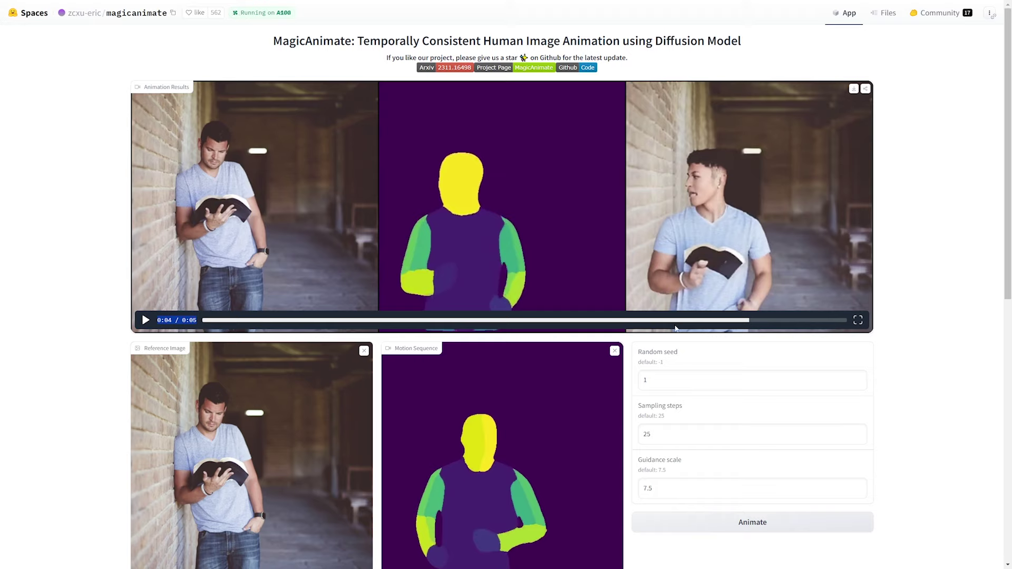
{"action": "left_click", "coordinate": [616, 320]}
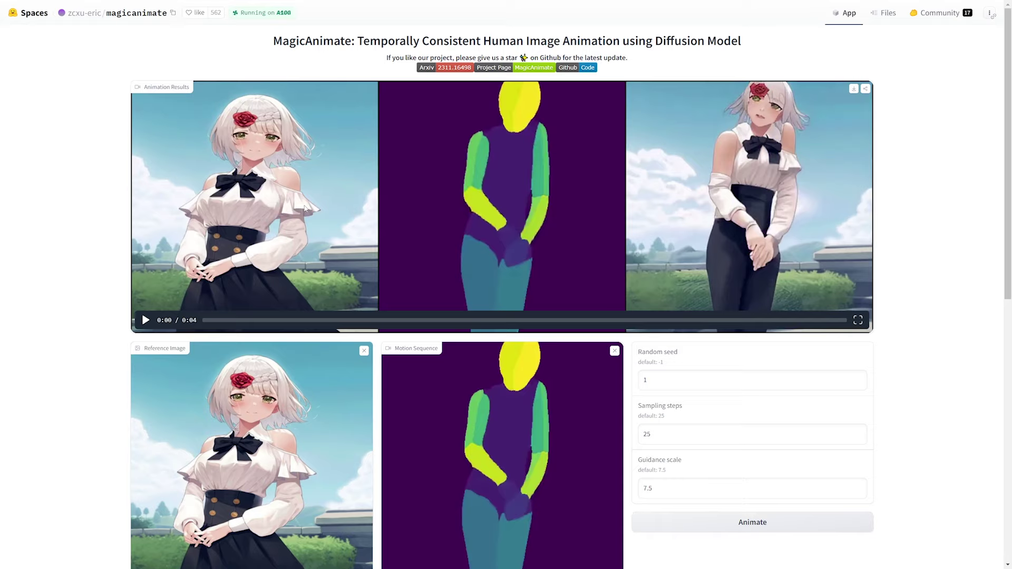
Play the anime girl's motion sequence, then her animation result.
{"action": "scroll", "coordinate": [305, 208], "scroll_direction": "down", "scroll_amount": 2}
{"action": "left_click", "coordinate": [567, 314]}
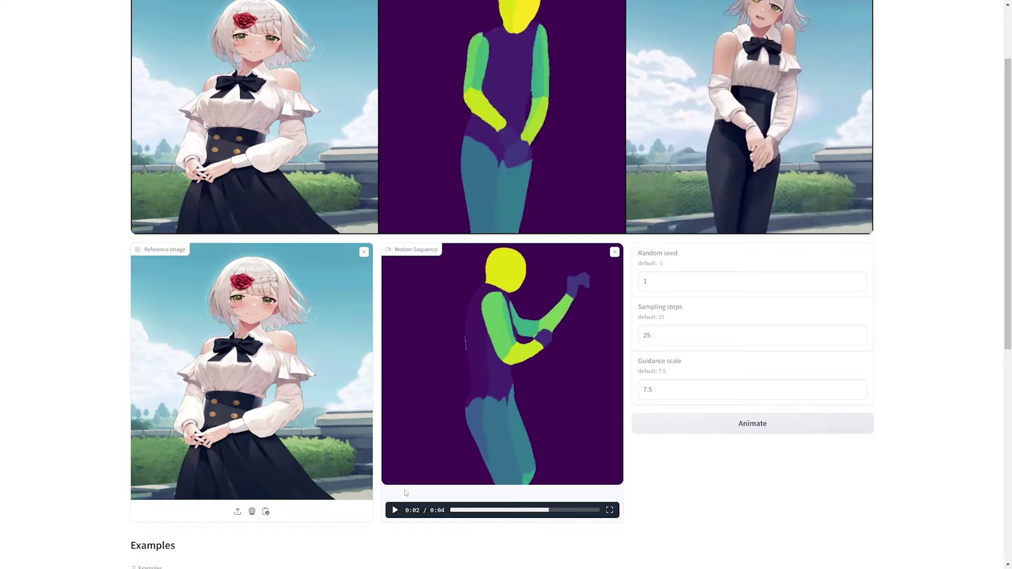
{"action": "scroll", "coordinate": [160, 342], "scroll_direction": "up", "scroll_amount": 2}
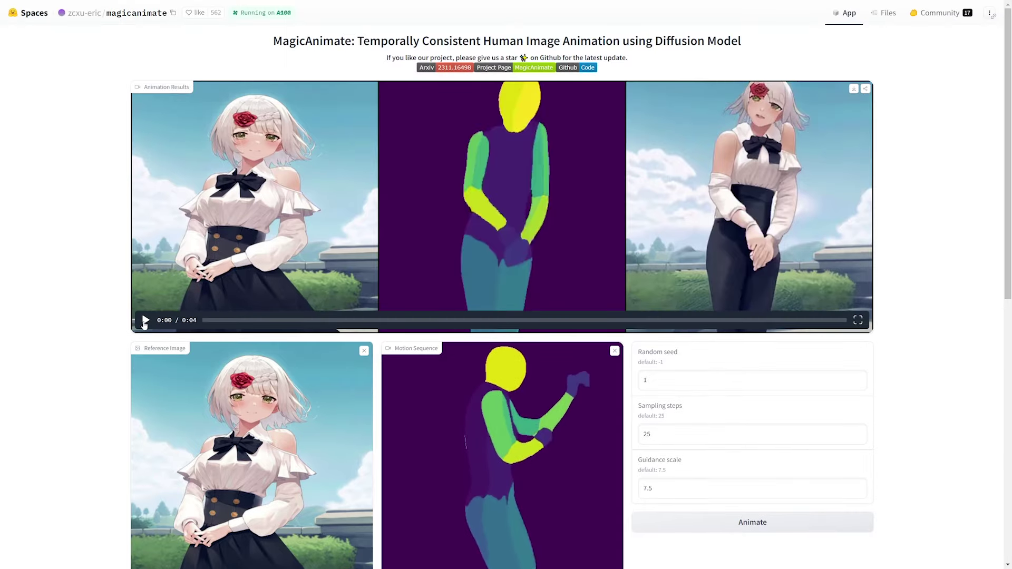
{"action": "left_click", "coordinate": [145, 321]}
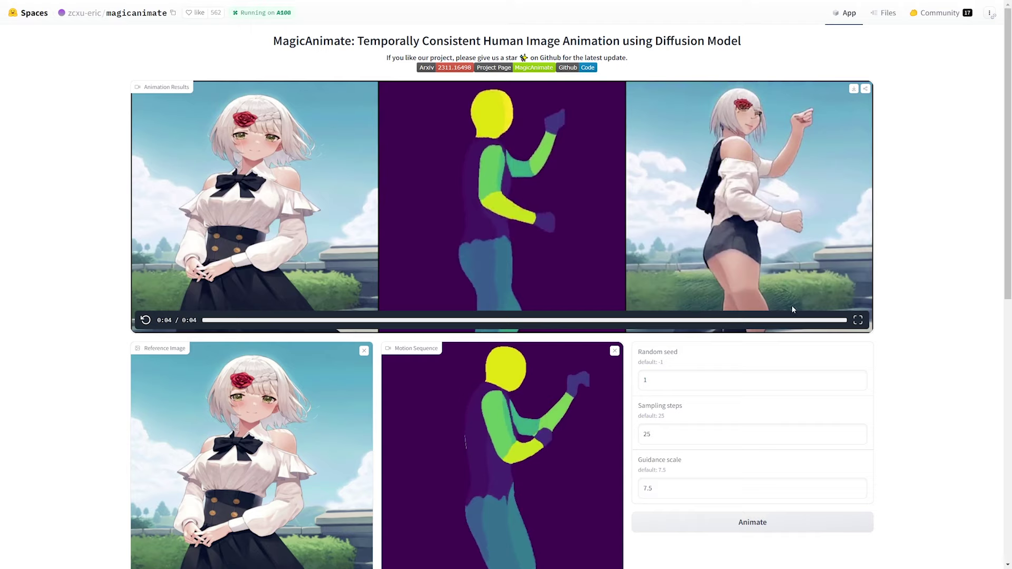
Rewind the anime girl's result through 0:03 and 0:01, settling at 0:02.
{"action": "left_click_drag", "start_coordinate": [817, 323], "coordinate": [608, 327]}
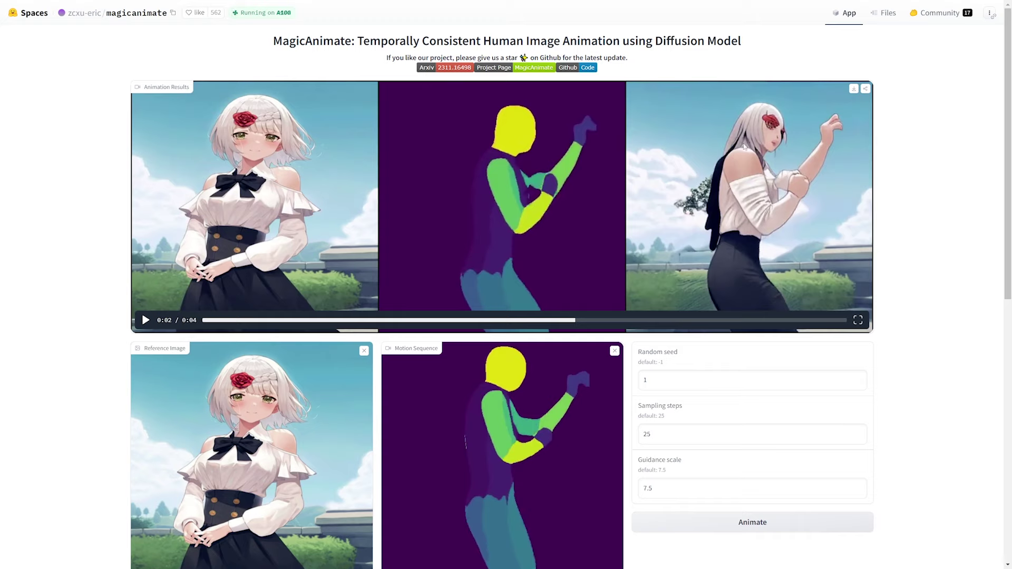
{"action": "left_click_drag", "start_coordinate": [563, 320], "coordinate": [445, 320]}
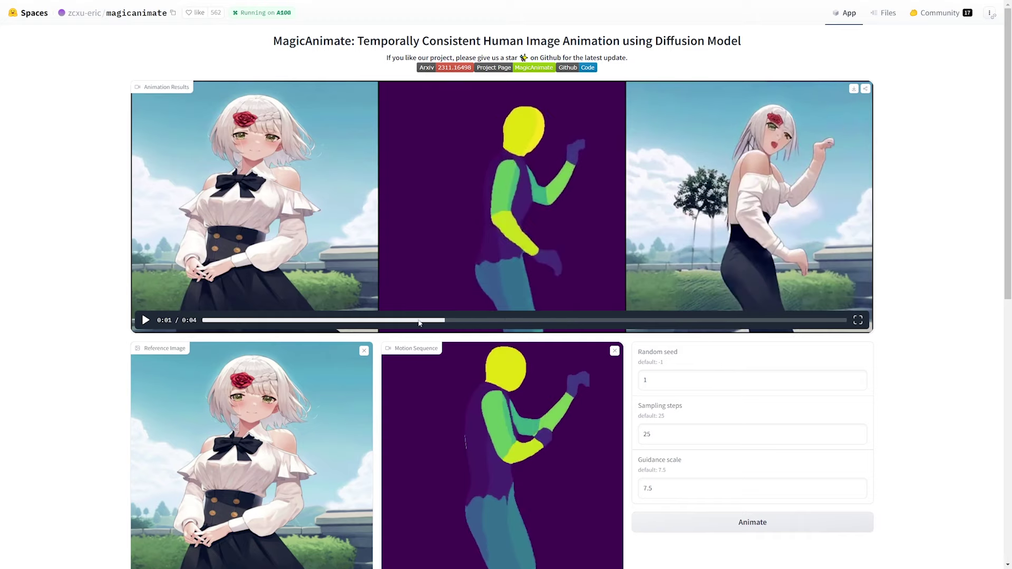
{"action": "left_click_drag", "start_coordinate": [420, 322], "coordinate": [584, 322]}
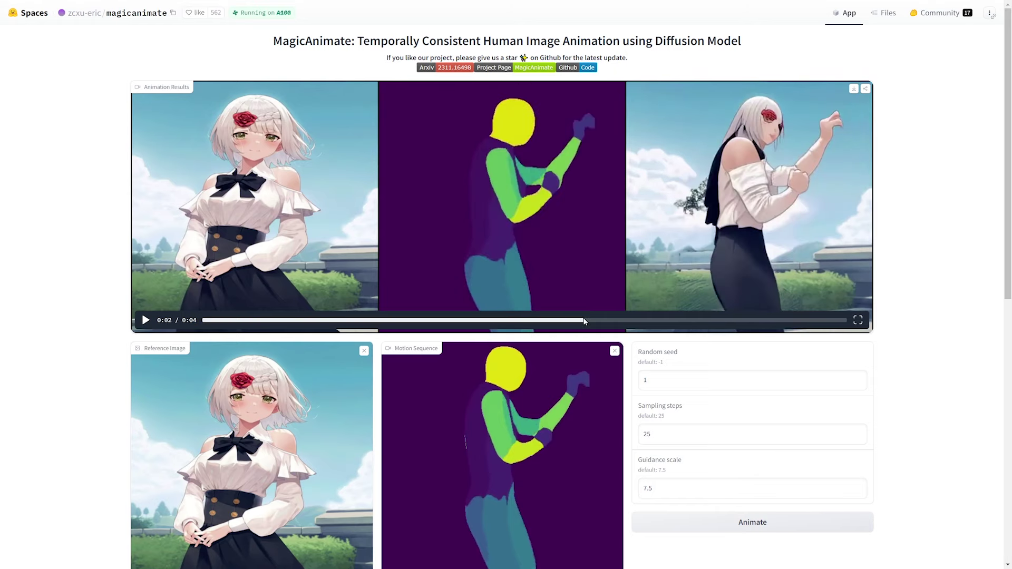